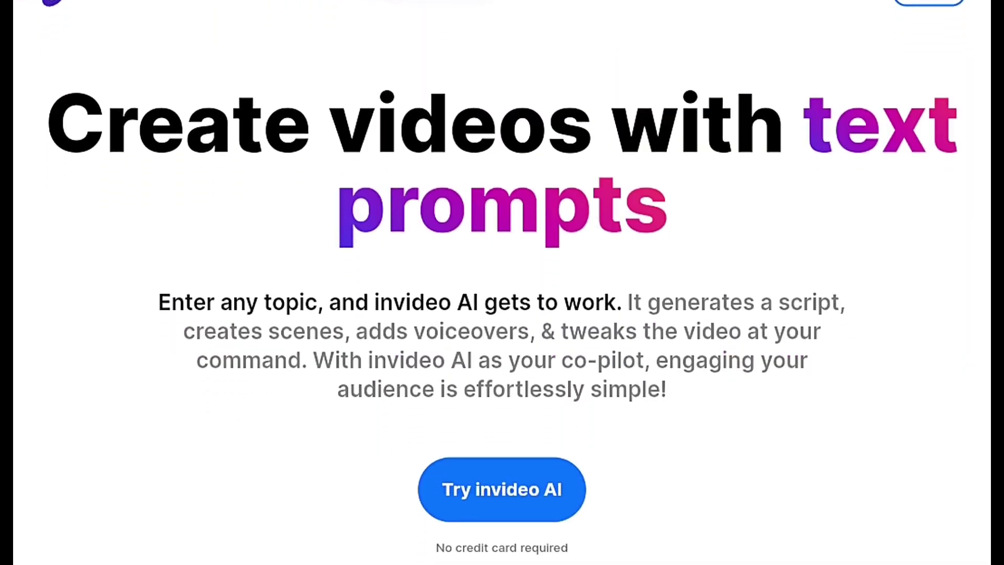
Step: Start an AI text-to-video project in landscape 16:9 from the Motivational Health & Wellness Tips Video template
scroll(502, 282, down, 10)
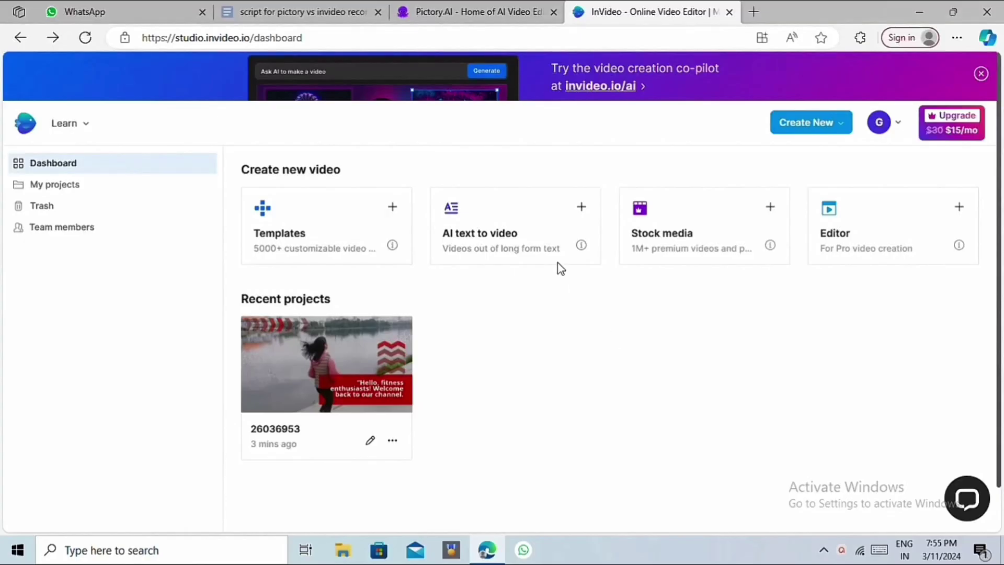
click(534, 233)
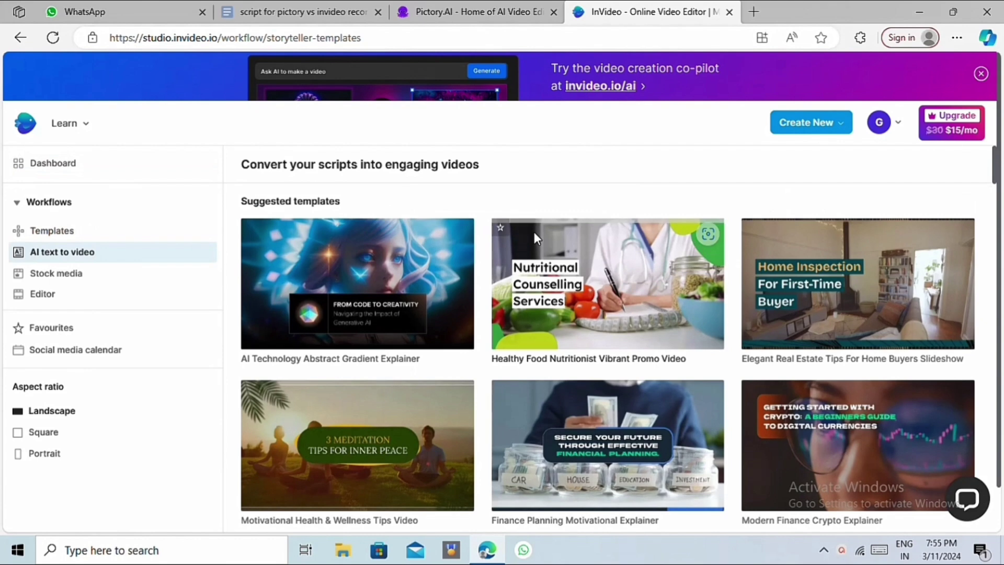
scroll(595, 271, down, 3)
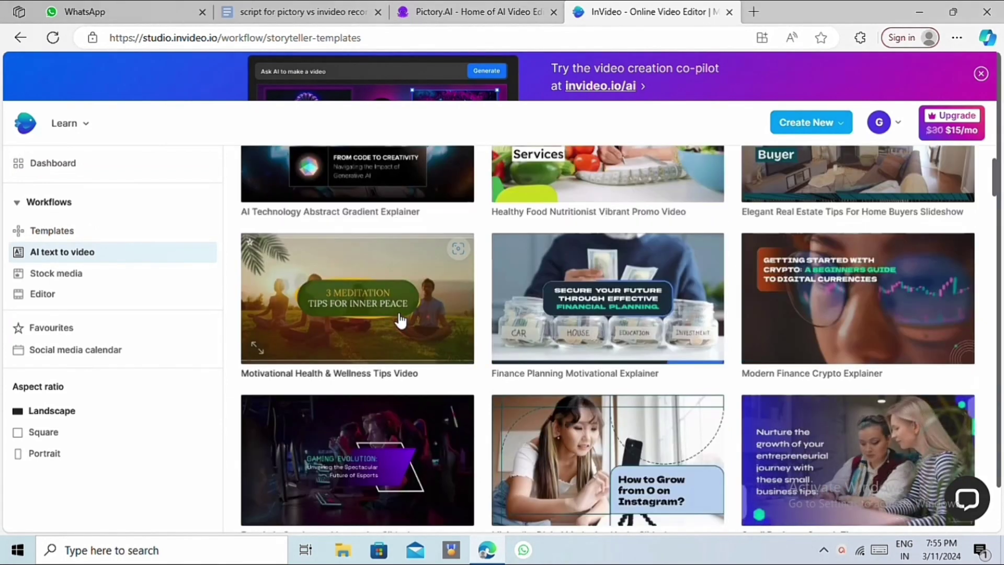
click(400, 319)
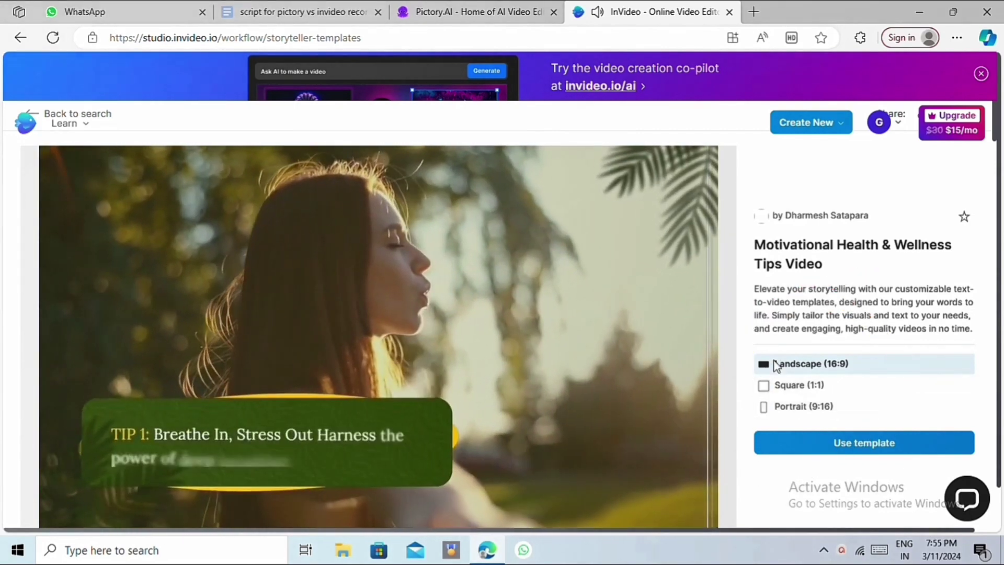
click(811, 451)
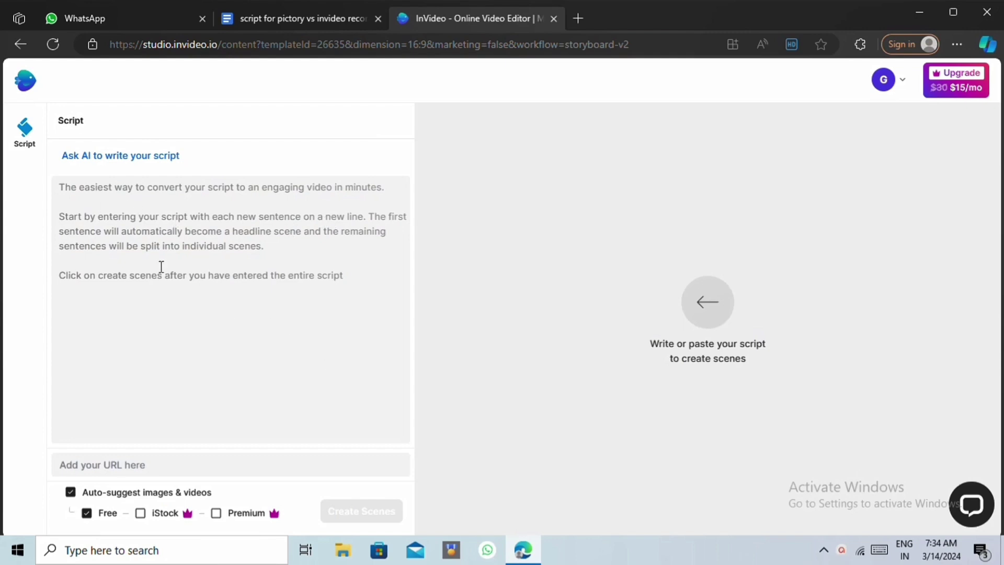
Step: Paste the copied video script on the benefits of running every day into the empty script box
click(119, 186)
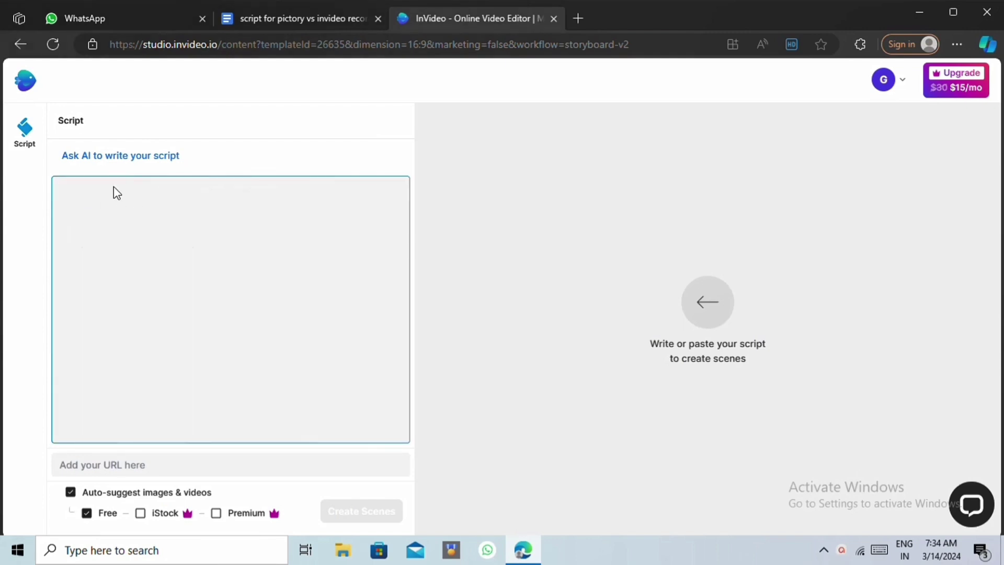
right_click(117, 193)
click(144, 299)
scroll(150, 292, up, 10)
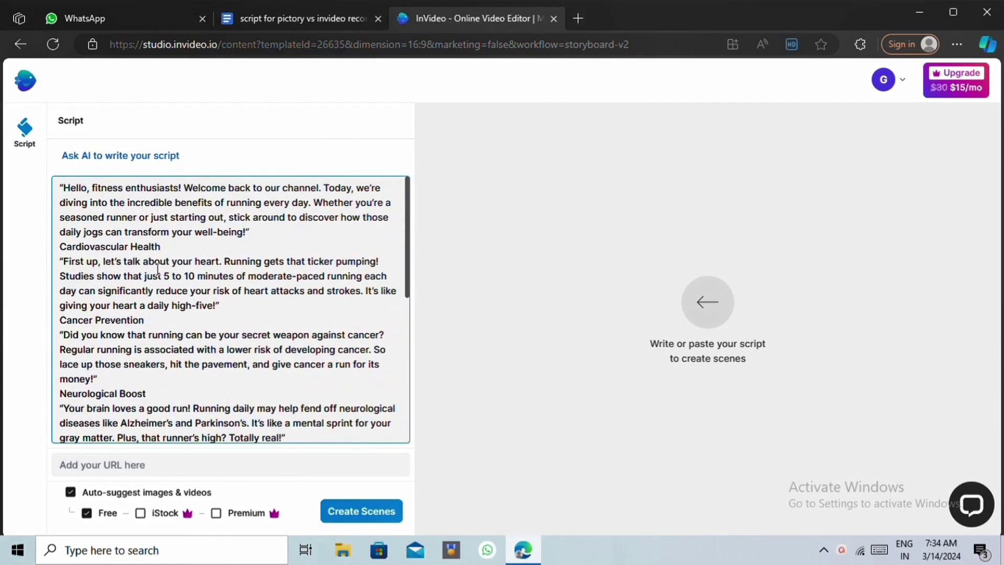
Step: Insert a blank line before each section heading in the script, from Cardiovascular Health through Longevity
key(Return)
click(233, 319)
key(Return)
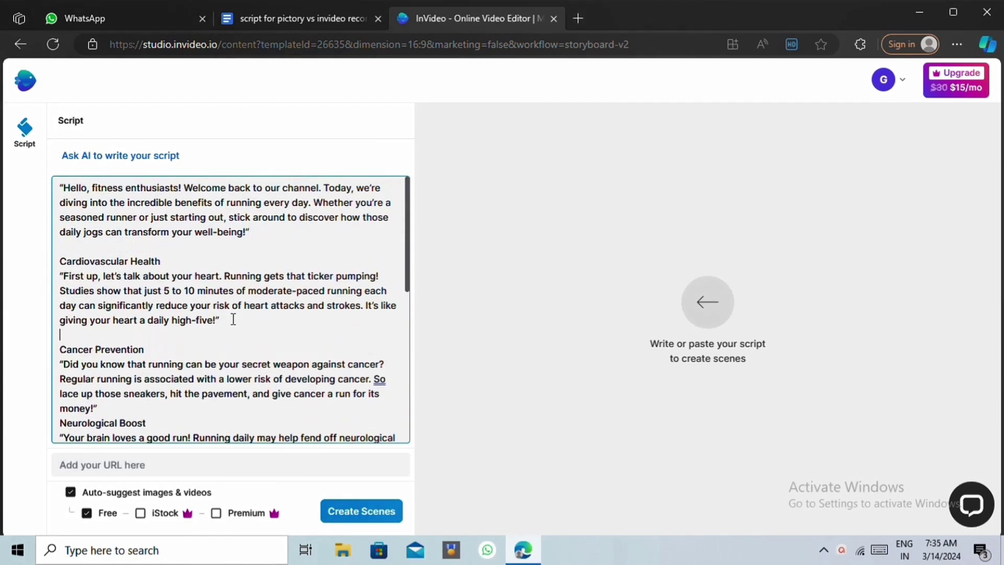
click(124, 413)
key(Return)
scroll(230, 314, down, 4)
click(288, 259)
key(Return)
click(336, 345)
key(Return)
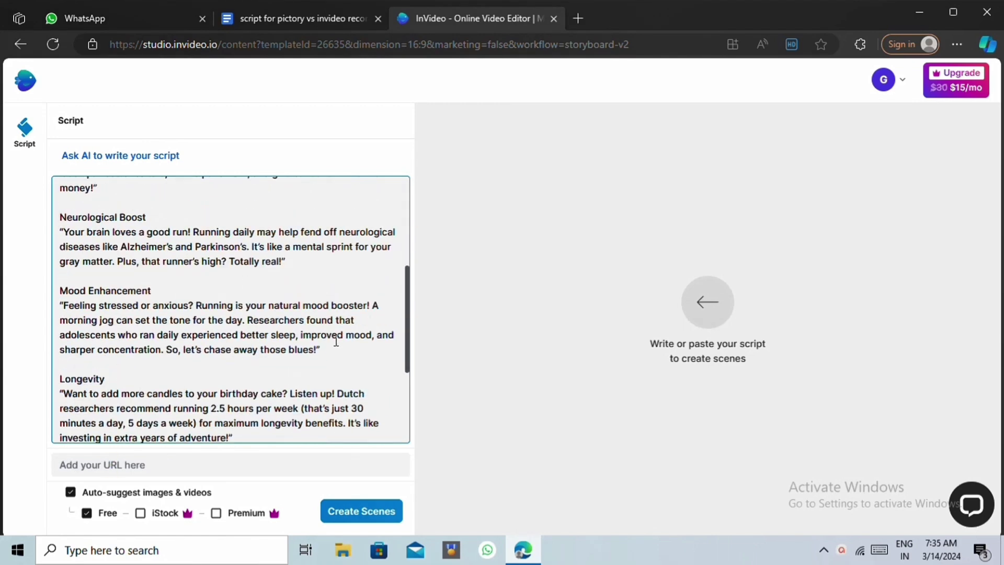
scroll(330, 342, up, 5)
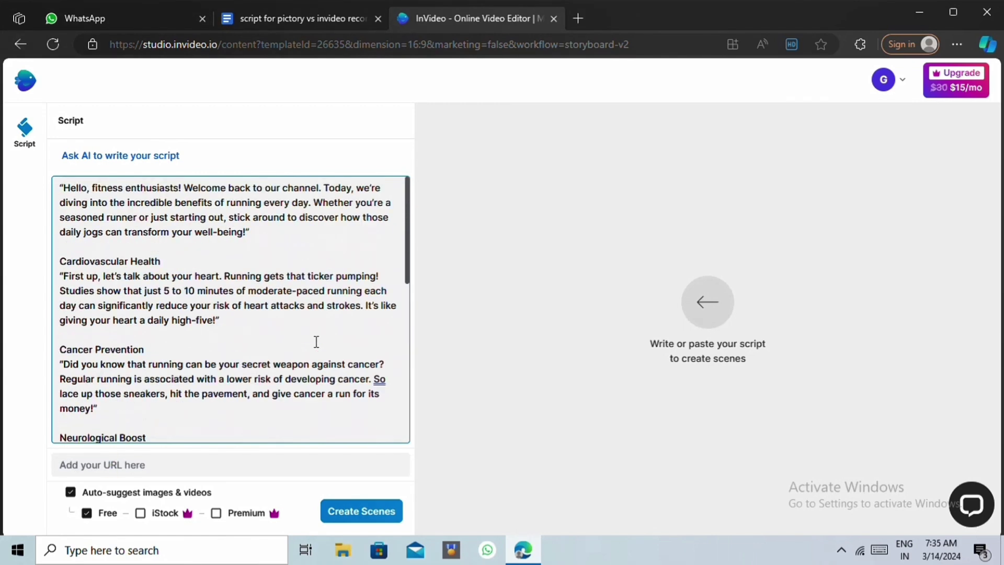
Step: Ask the AI to write a script from the description "top 5 benefits of running" and check the script text
click(110, 156)
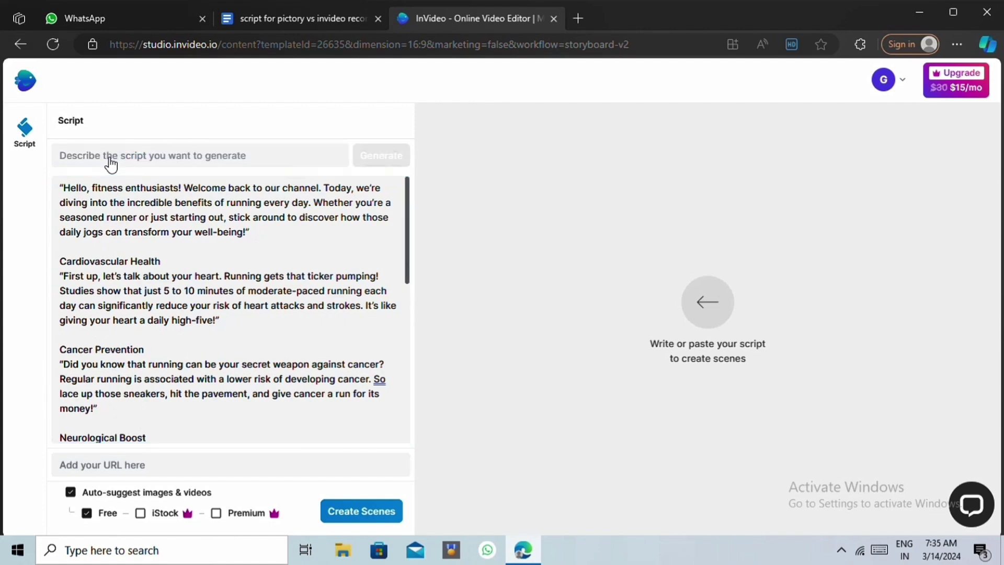
click(215, 157)
text(top 5 benefits of running)
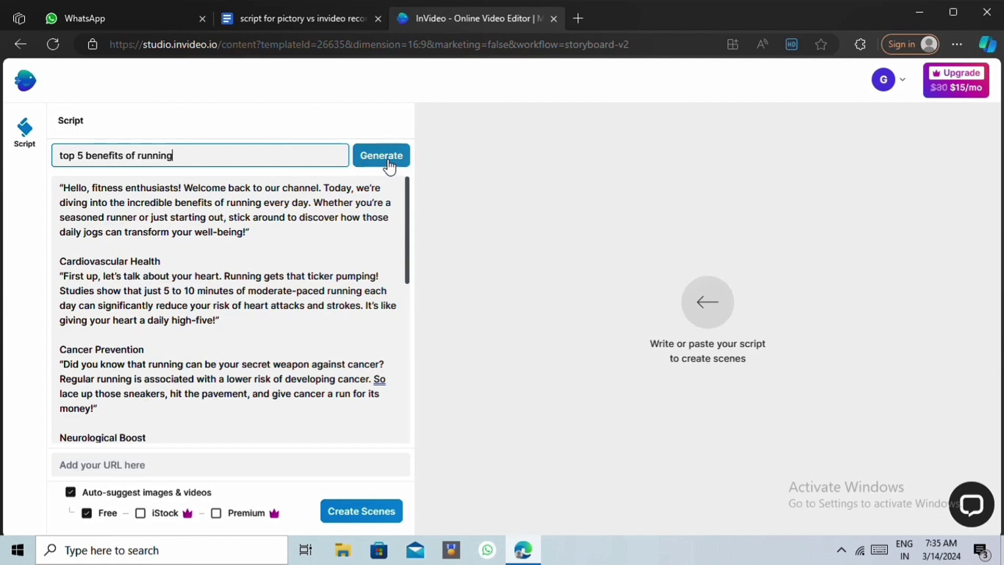
click(388, 163)
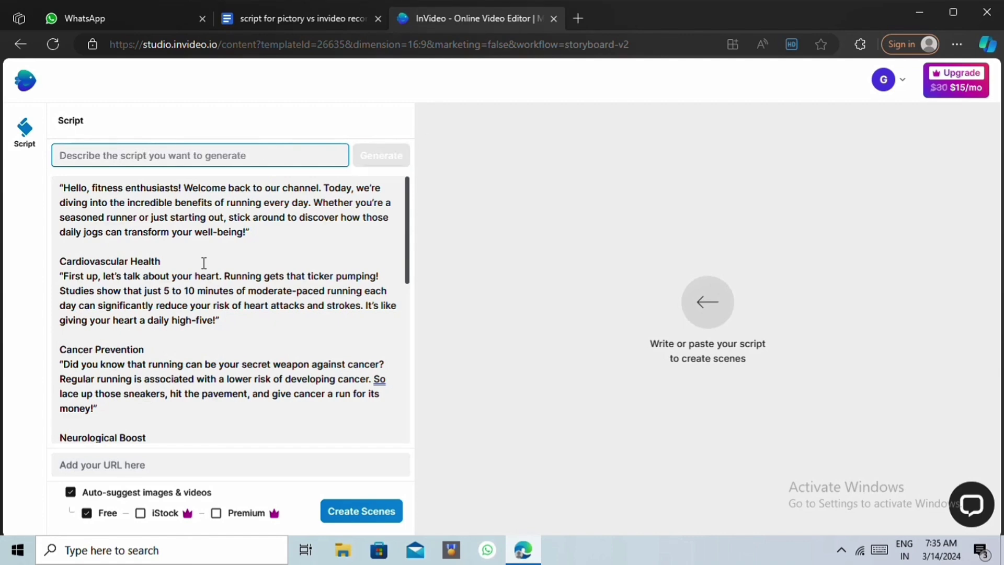
scroll(204, 263, down, 10)
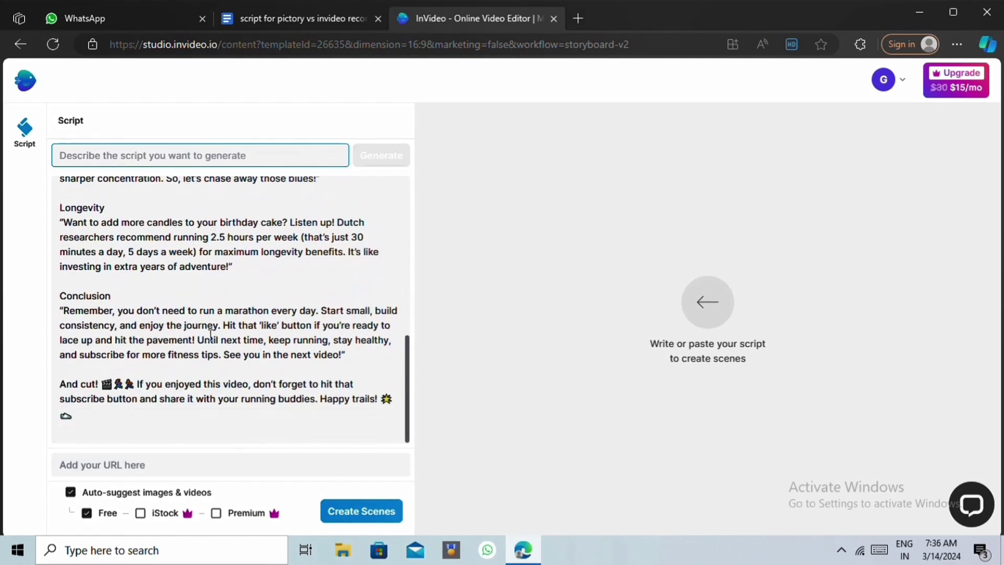
Step: Create the scenes from the script with free auto-suggested images and videos, and preview scene #1
click(337, 512)
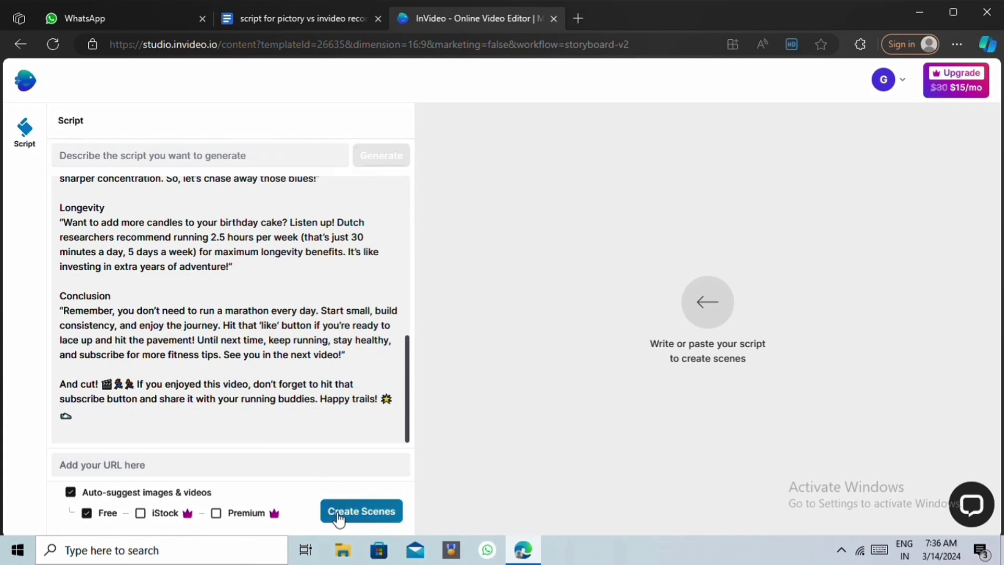
click(619, 340)
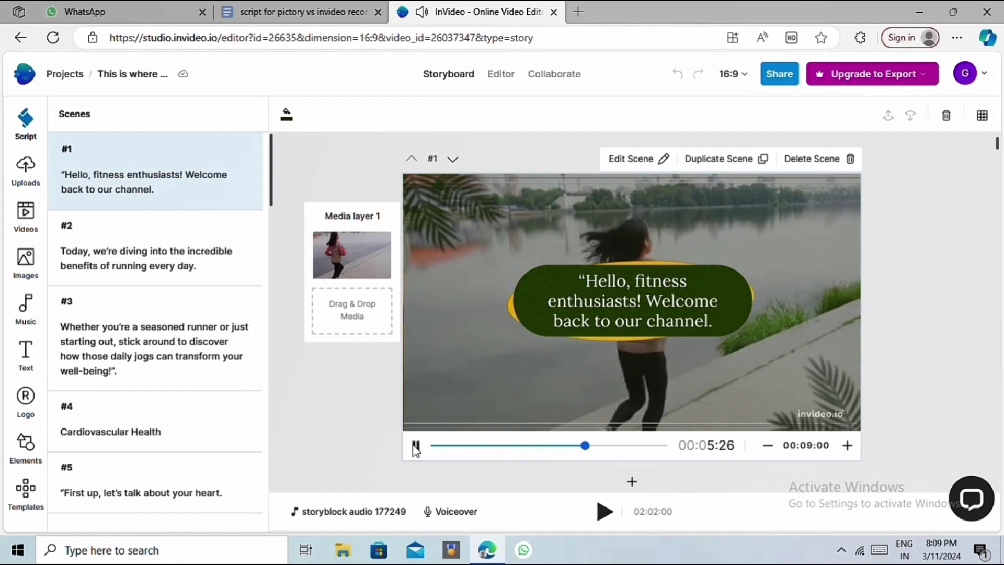
click(416, 445)
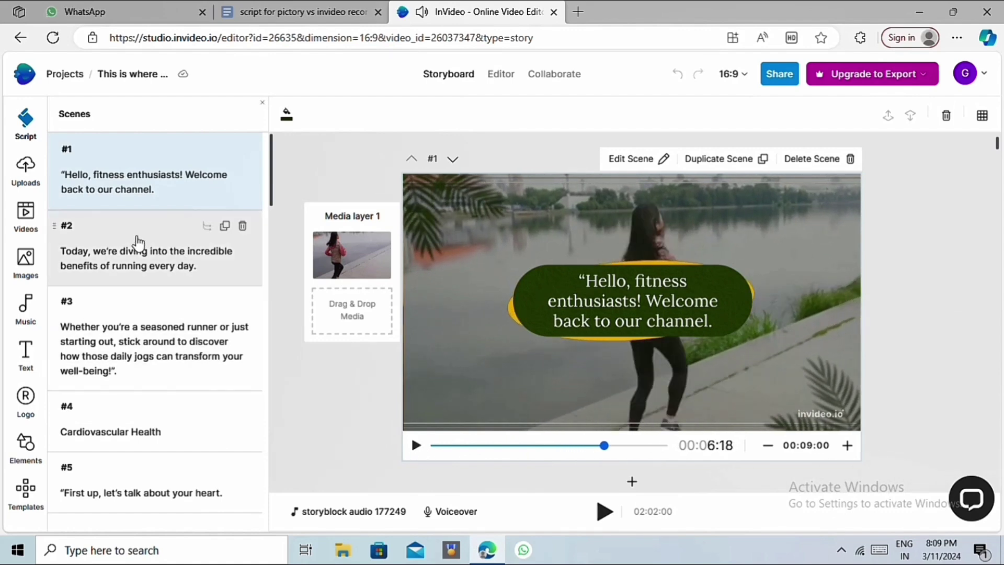
Step: Look through the script text of the storyboard scenes
scroll(135, 240, down, 4)
scroll(165, 267, down, 10)
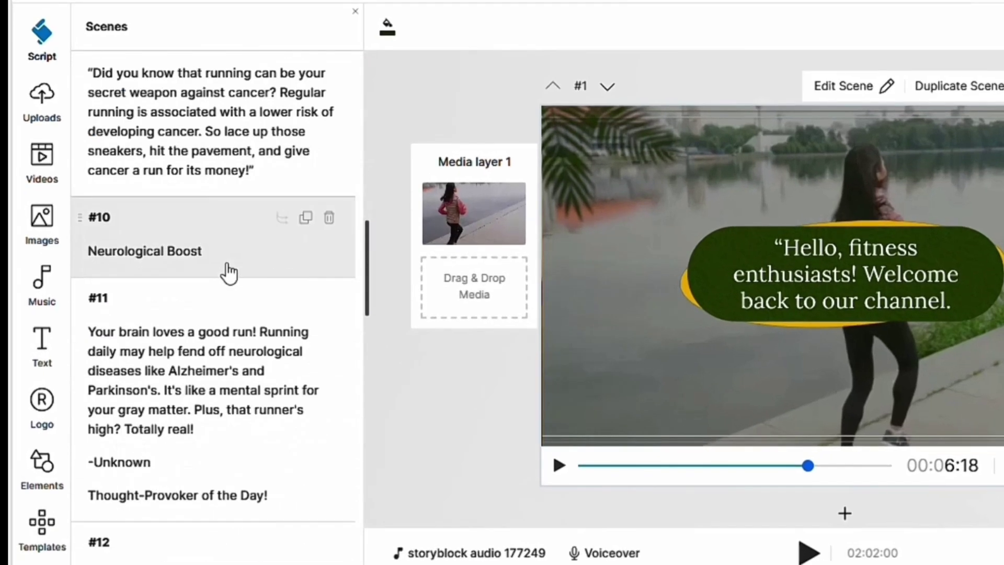
scroll(228, 277, down, 5)
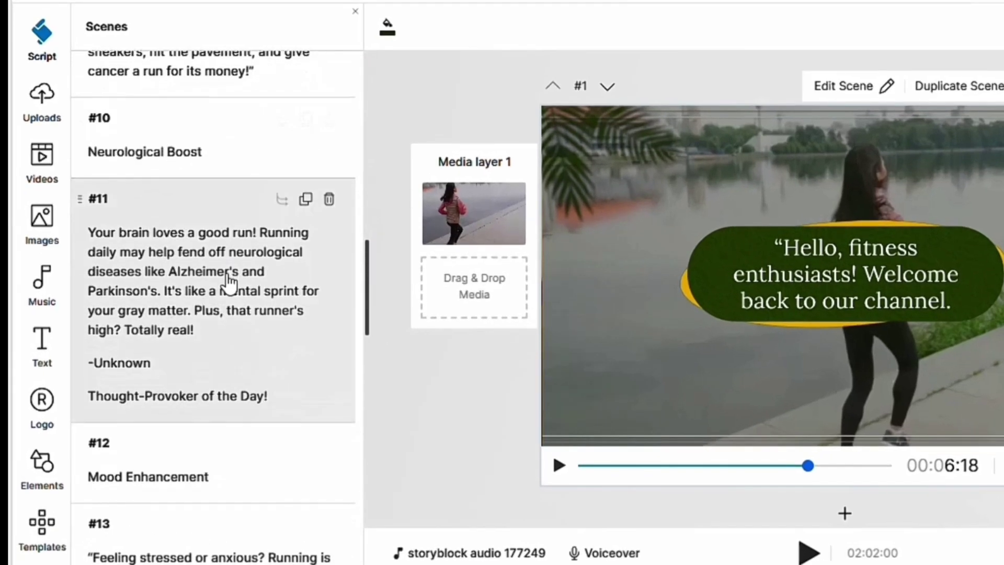
Step: Browse the uploads, stock videos, stock images, music moods, sound effects and text styles available for the scenes
click(42, 112)
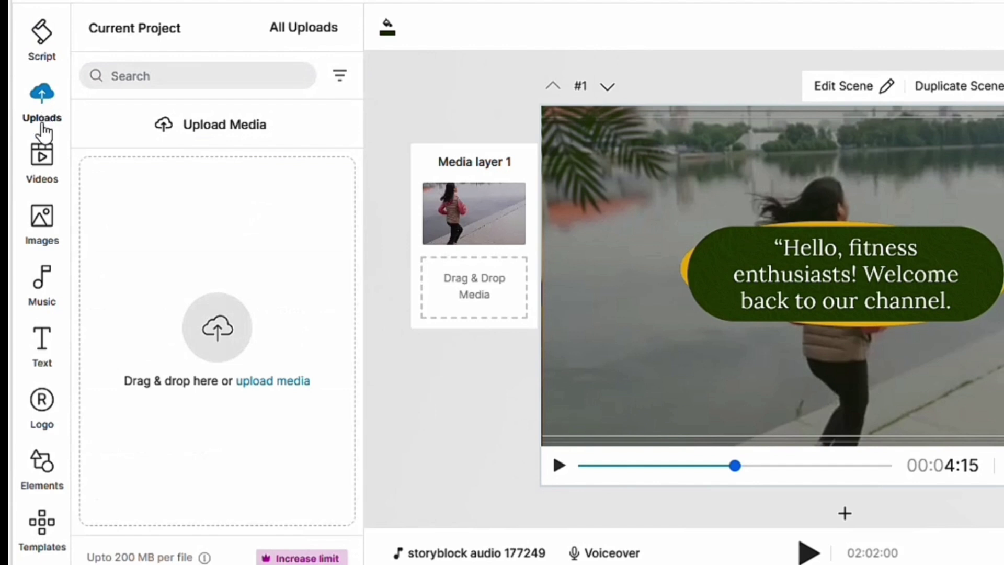
click(34, 158)
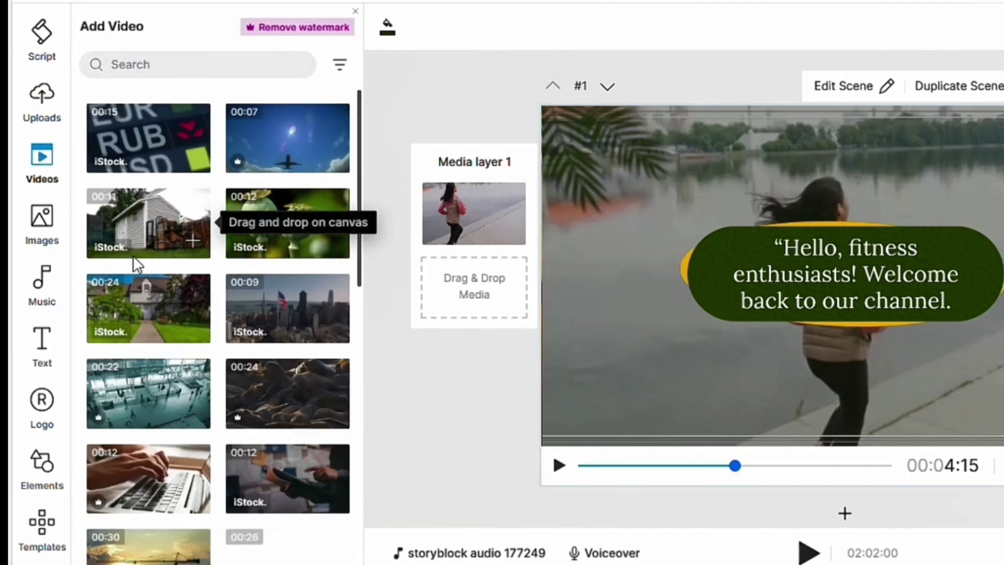
scroll(133, 255, down, 4)
scroll(133, 256, down, 2)
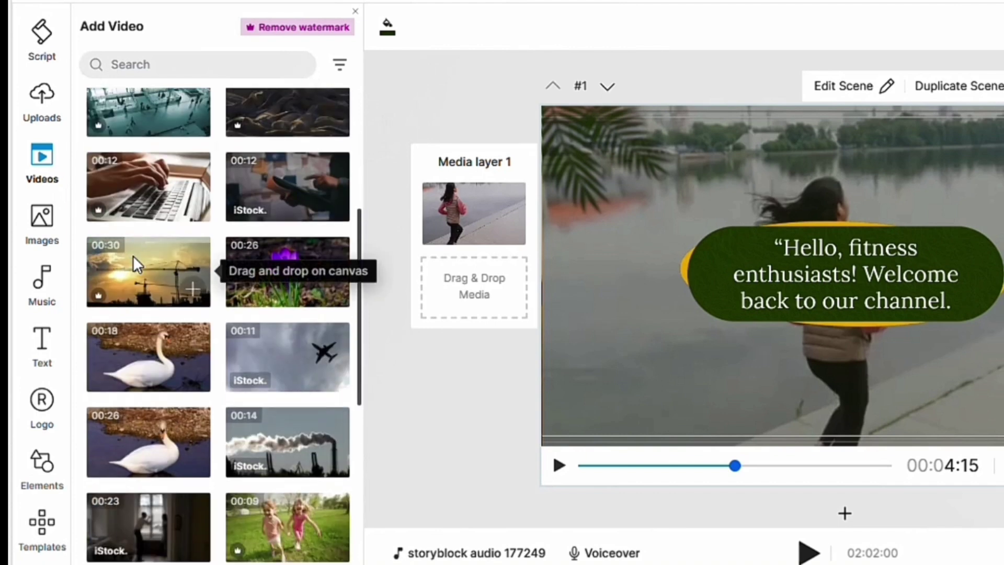
click(47, 218)
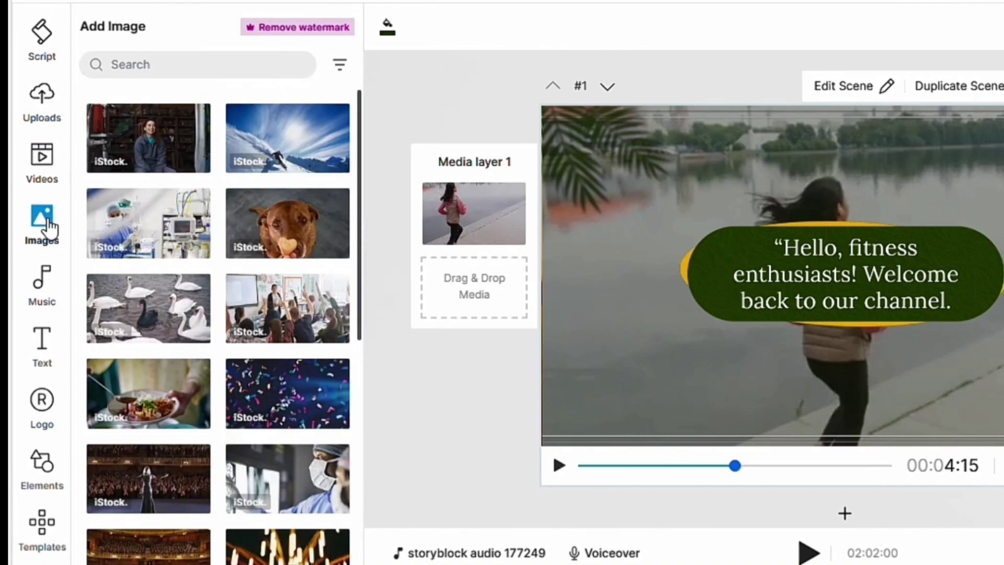
click(47, 285)
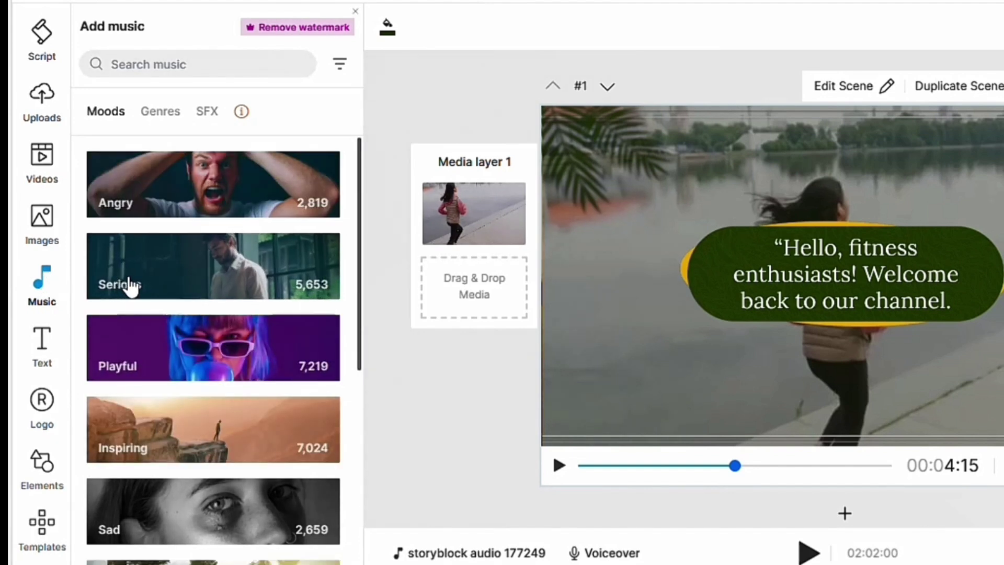
scroll(131, 287, down, 3)
click(207, 111)
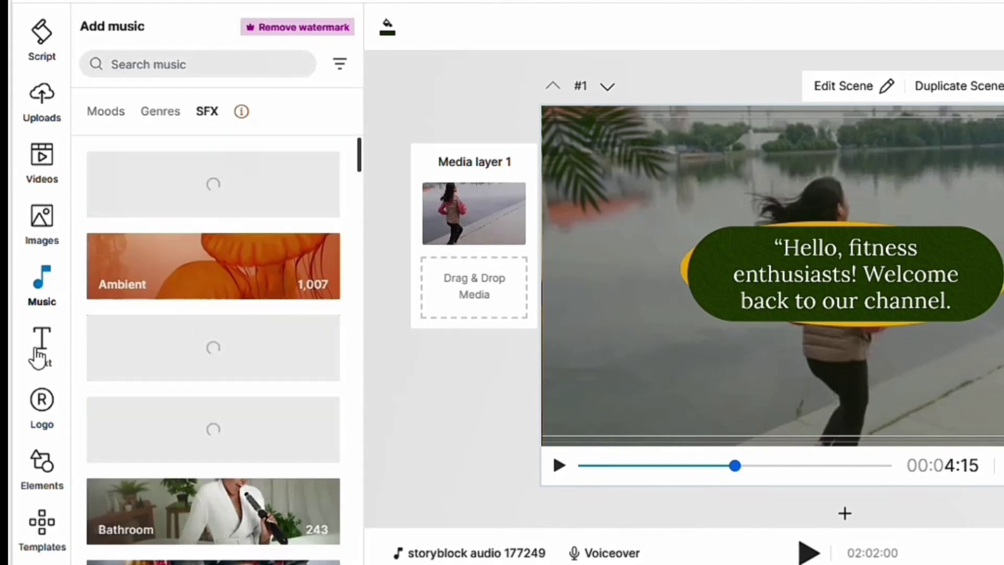
click(40, 353)
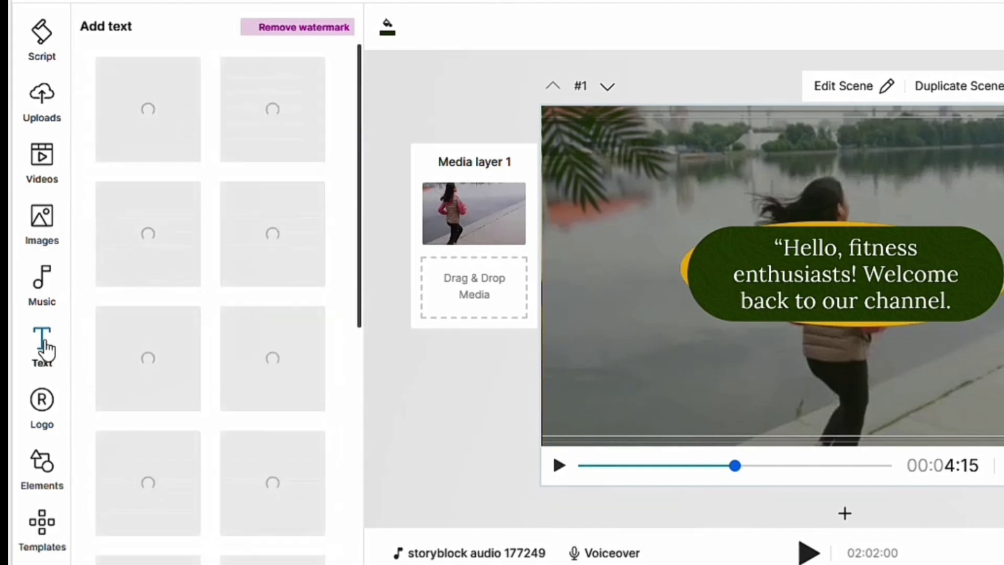
scroll(44, 370, down, 1)
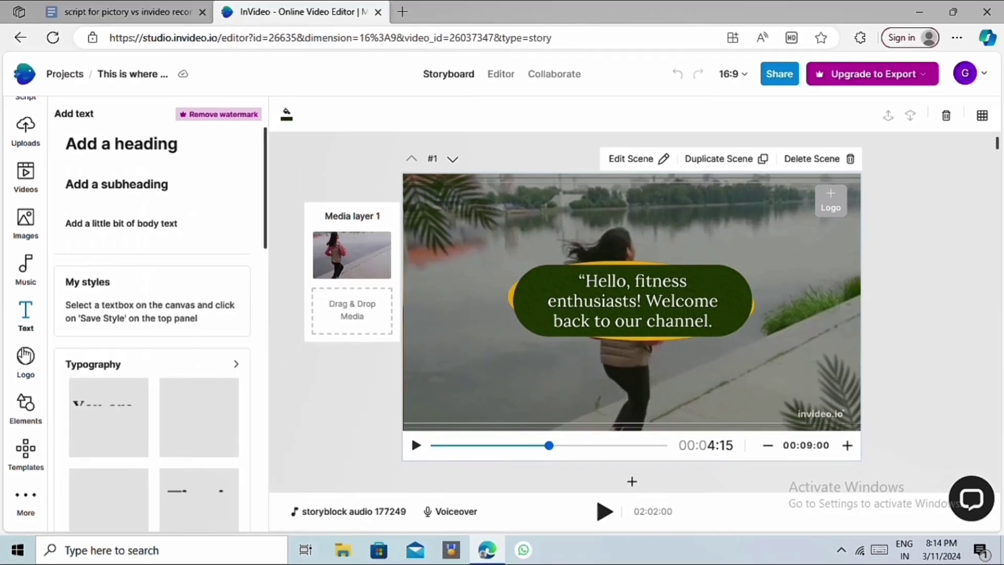
scroll(134, 385, down, 3)
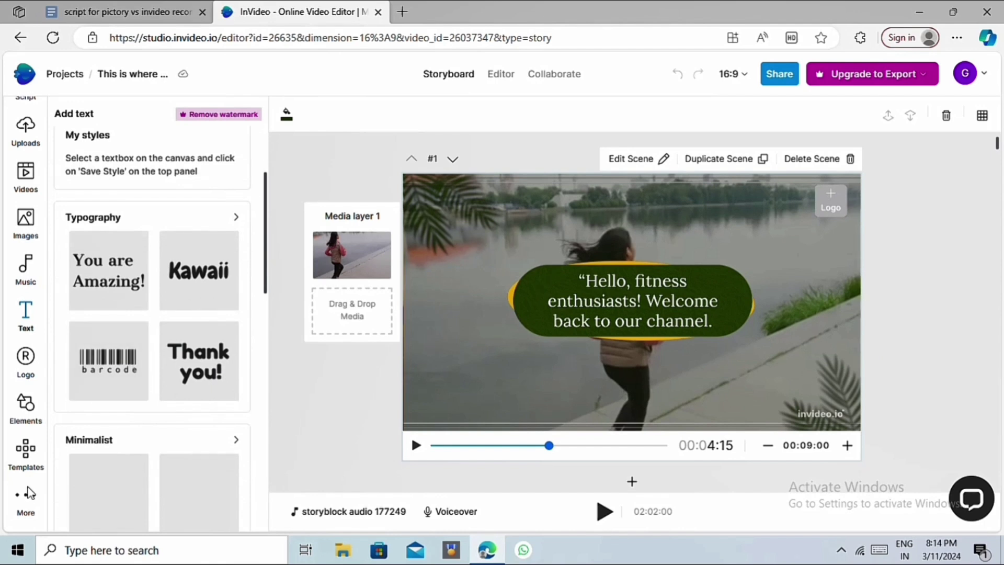
Step: Switch to the timeline editor and extend the looping background music track to the end of the last scene
click(494, 75)
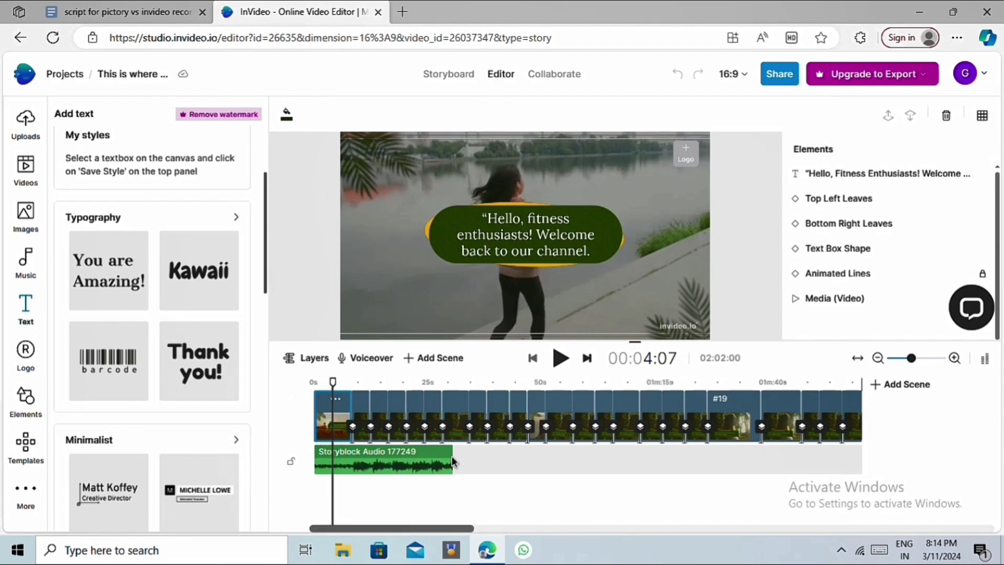
drag(453, 460, 866, 460)
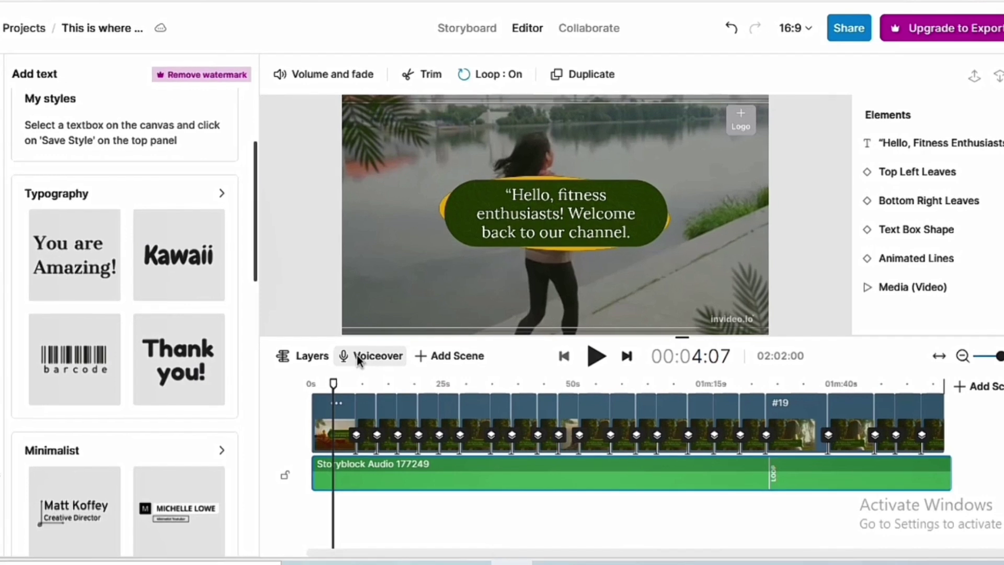
Step: Generate an automated text-to-speech voiceover for the first scene with type Realistic (New), language US English and voice Sophie
click(353, 361)
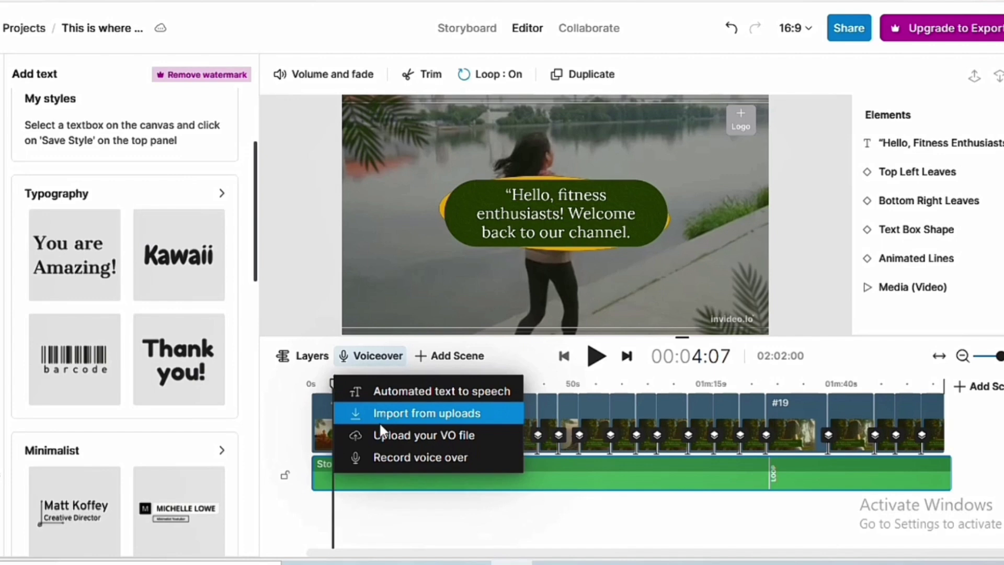
click(388, 391)
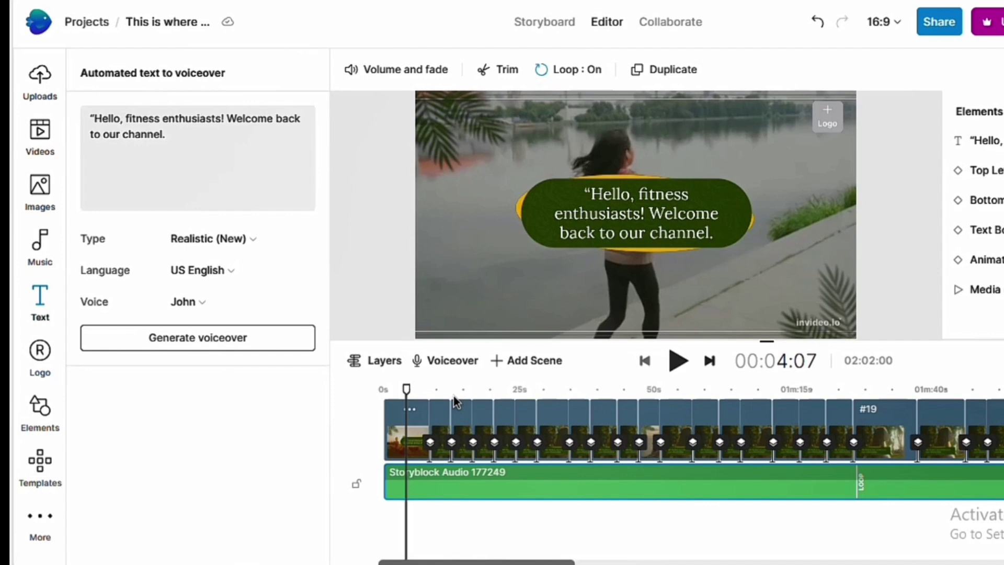
click(178, 250)
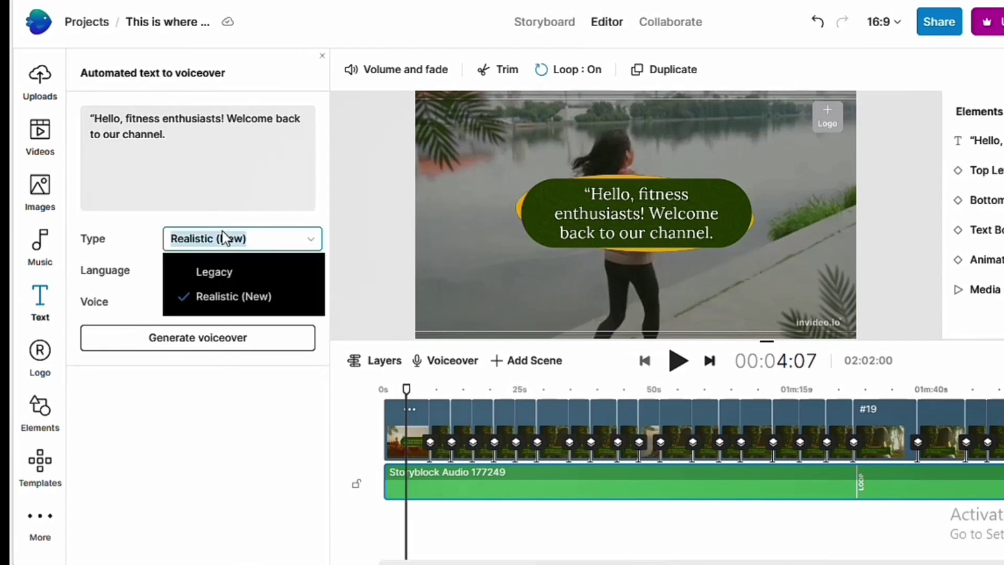
click(222, 231)
click(216, 269)
click(217, 273)
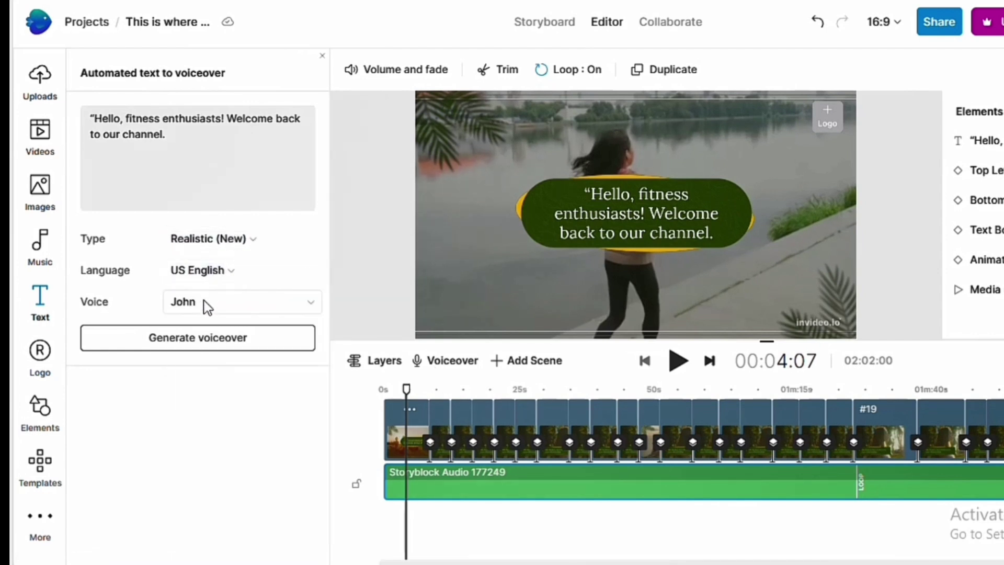
click(202, 303)
click(256, 363)
click(228, 337)
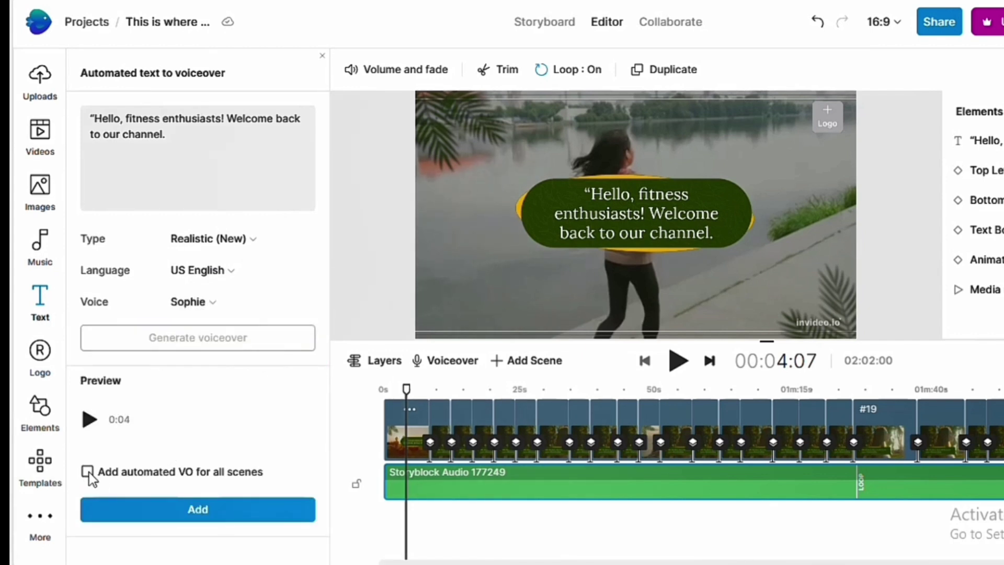
Step: Add the generated Sophie voiceover to the project with automated voiceover applied to all scenes
click(168, 517)
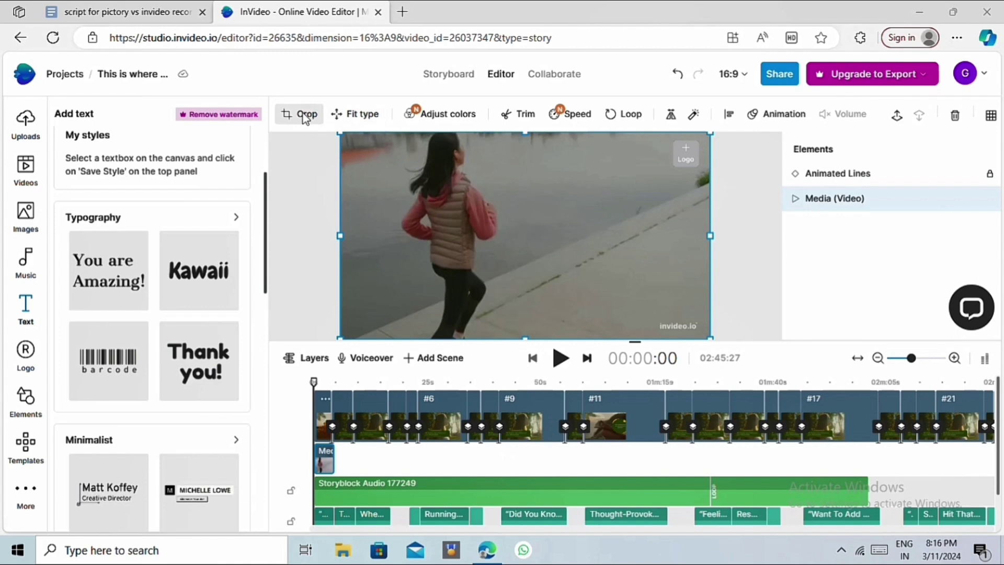
Step: View the fit type and colour adjustment options for the first scene's video clip, and play a preview of the whole video
click(344, 118)
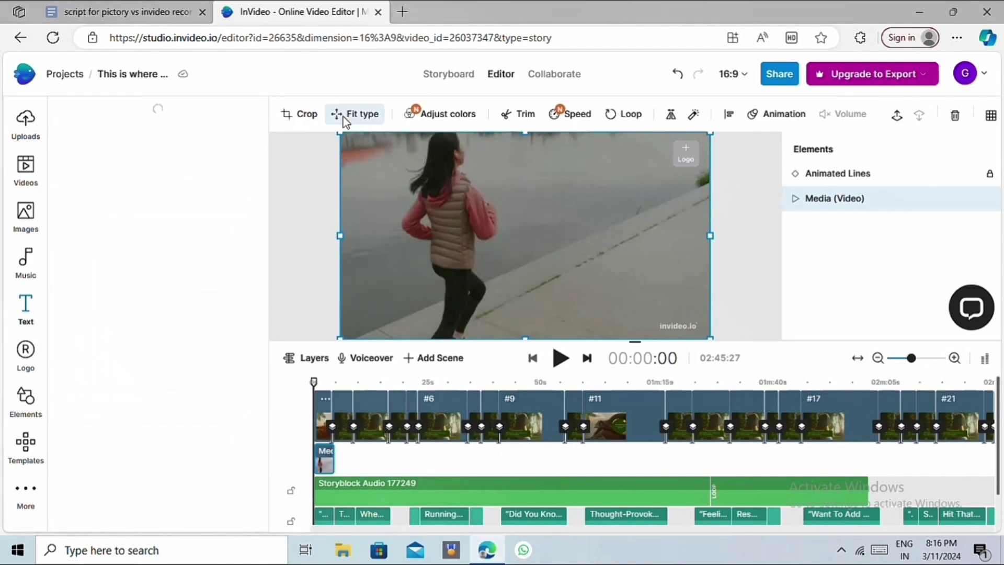
click(408, 121)
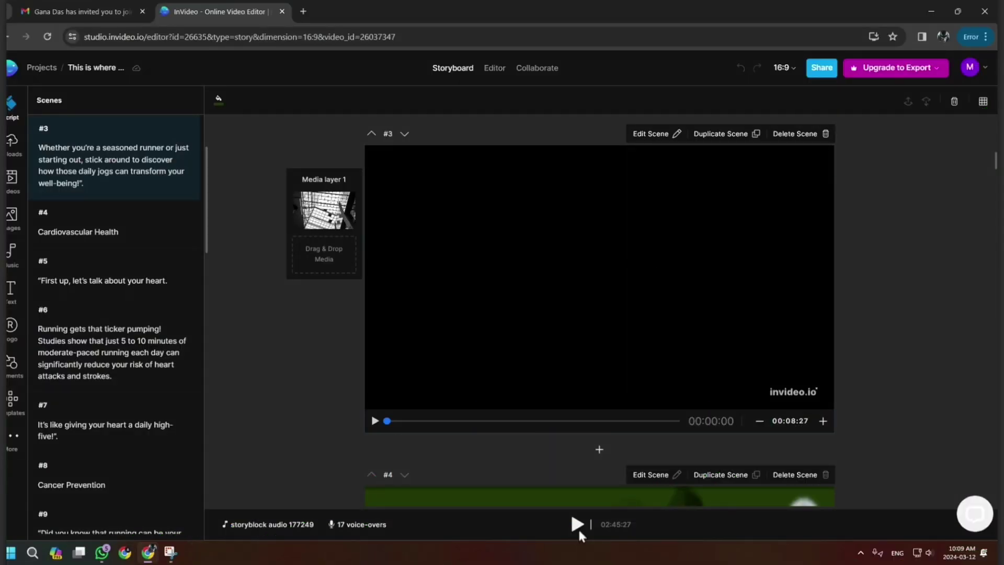
click(578, 523)
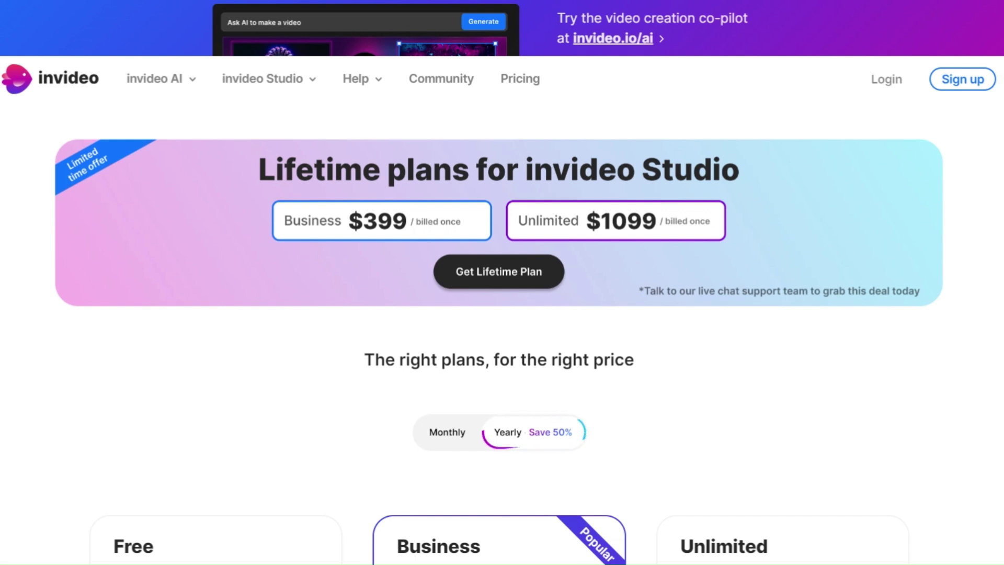
Step: Compare the yearly prices and included features of the Free, Business and Unlimited invideo Studio plans
scroll(499, 322, down, 1)
scroll(499, 332, down, 6)
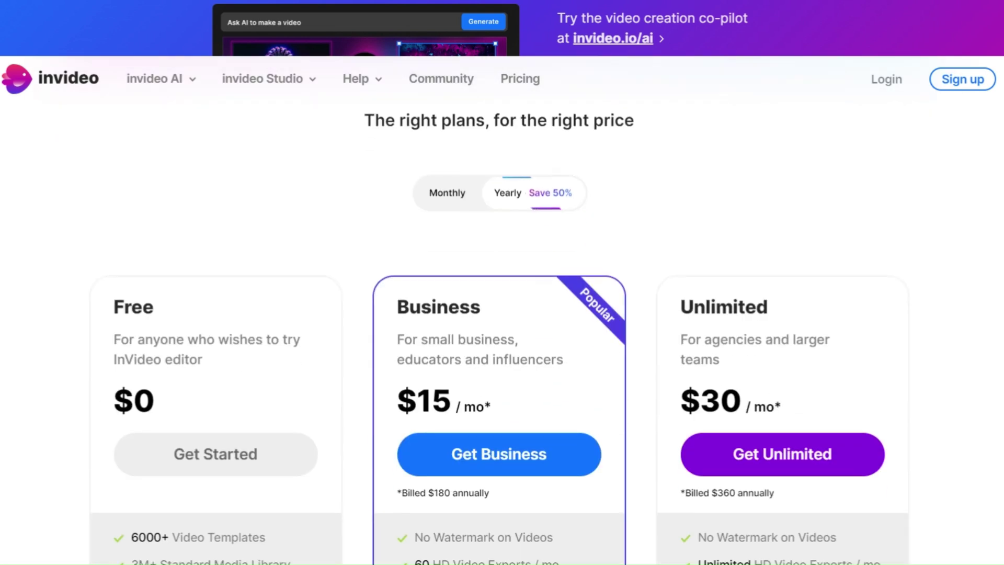
scroll(500, 334, down, 1)
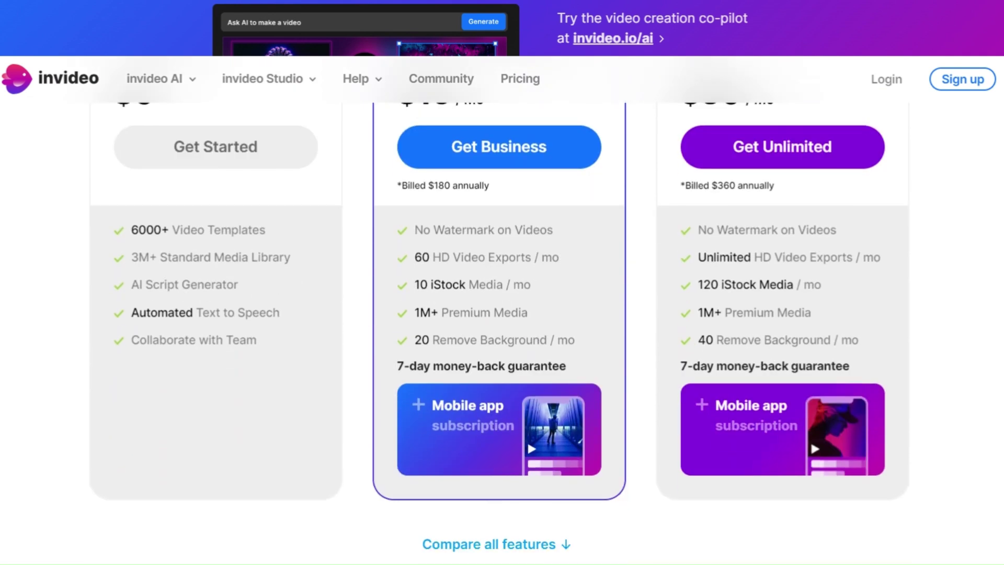
scroll(500, 335, up, 1)
scroll(499, 334, down, 1)
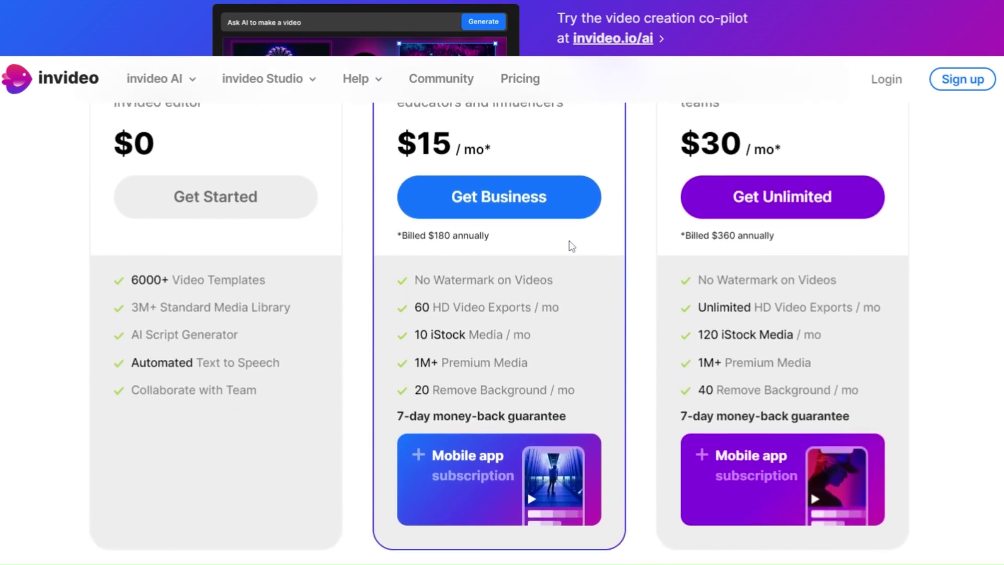